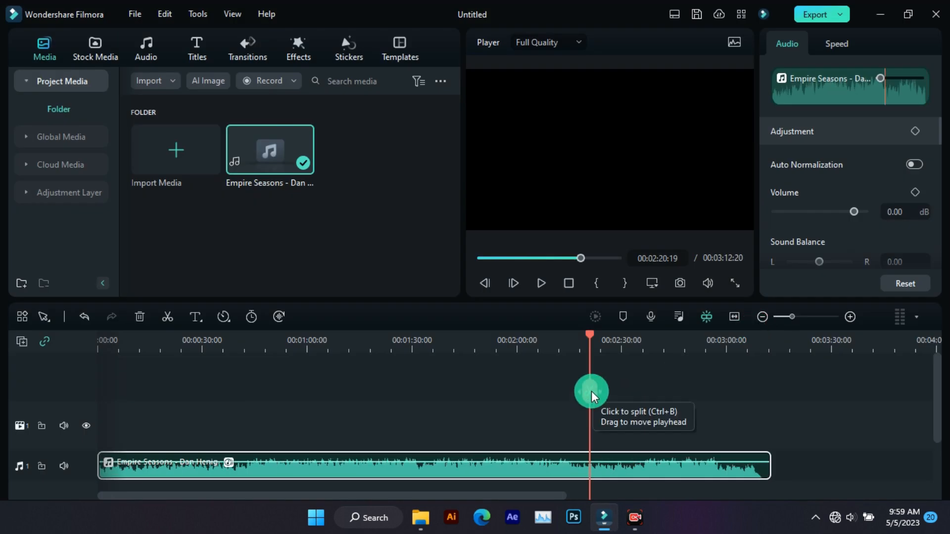
Move the playhead back to about 2:14 in the music track and play from there
drag(592, 390, 569, 391)
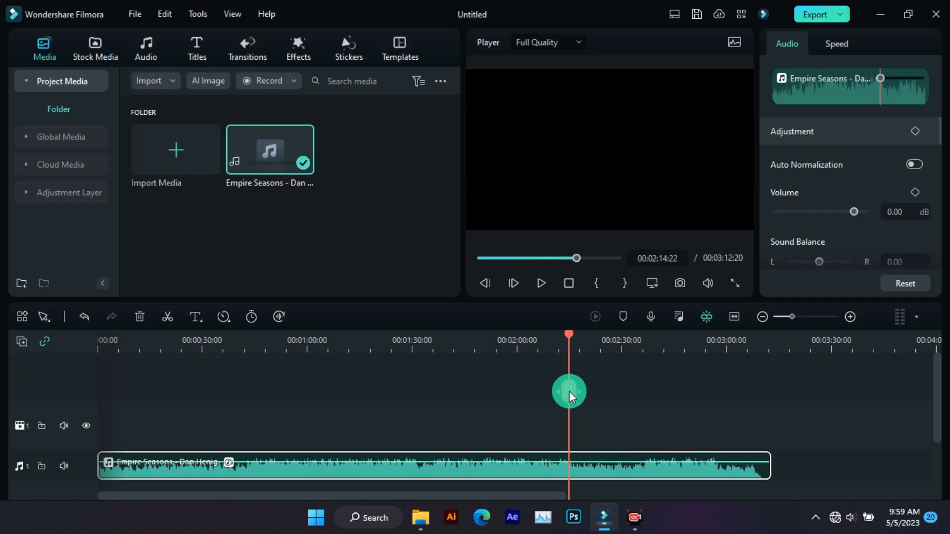
key(space)
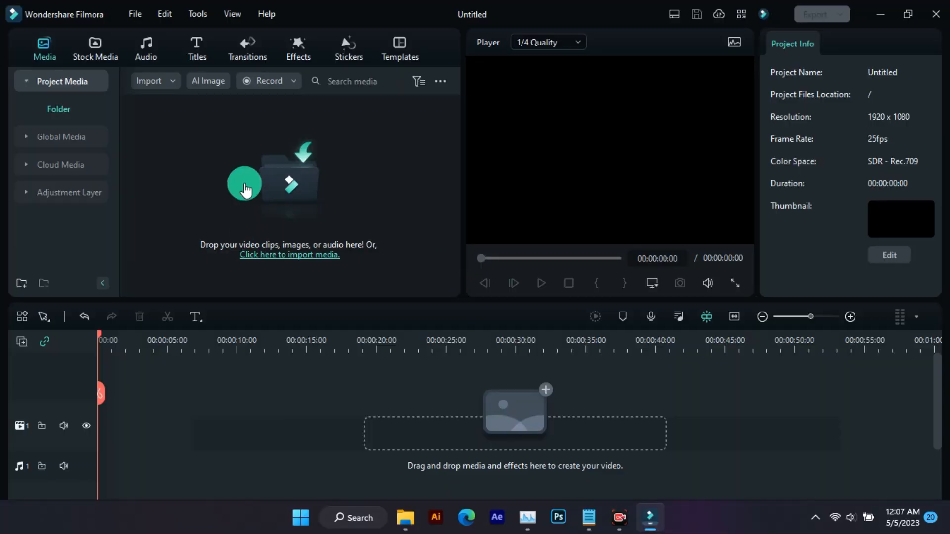
Generate a 512x512 AI image from the prompt 'abstract pencil and watercolor art of a lonely robot holding a balloon'
click(205, 82)
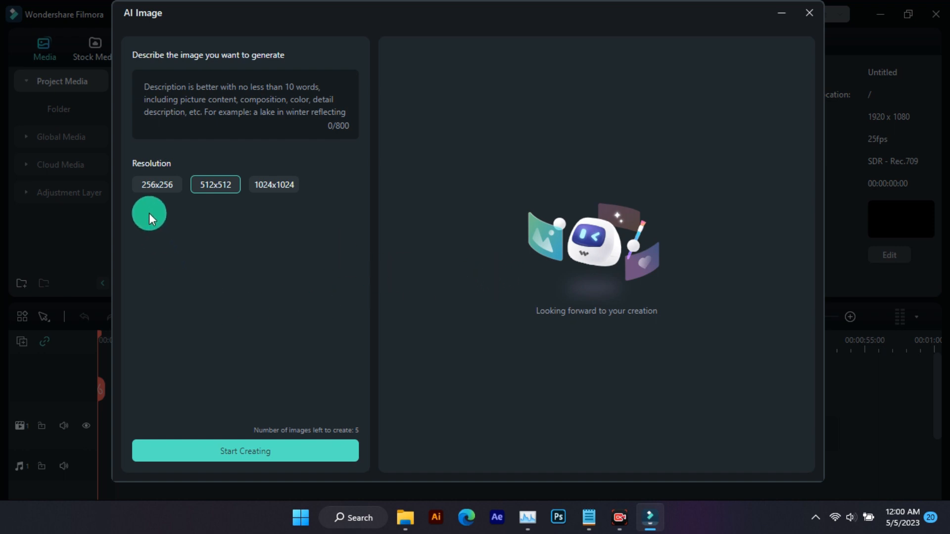
click(263, 183)
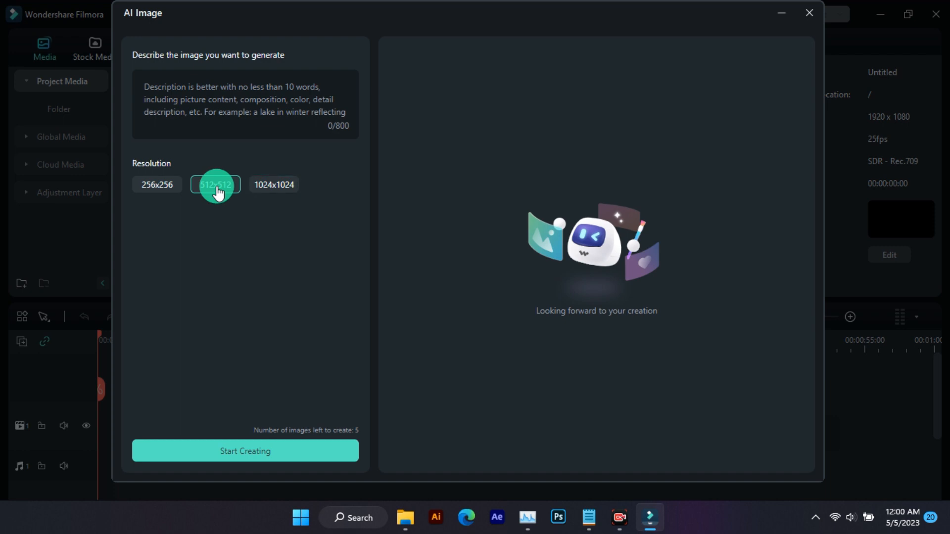
click(199, 106)
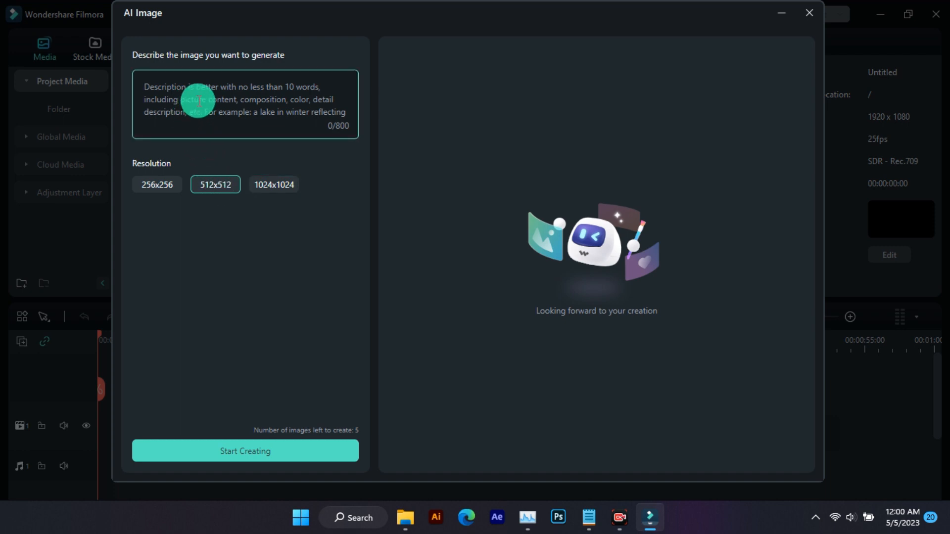
text(abstract pencil and watercolor art of a lonely robot holding a balloon)
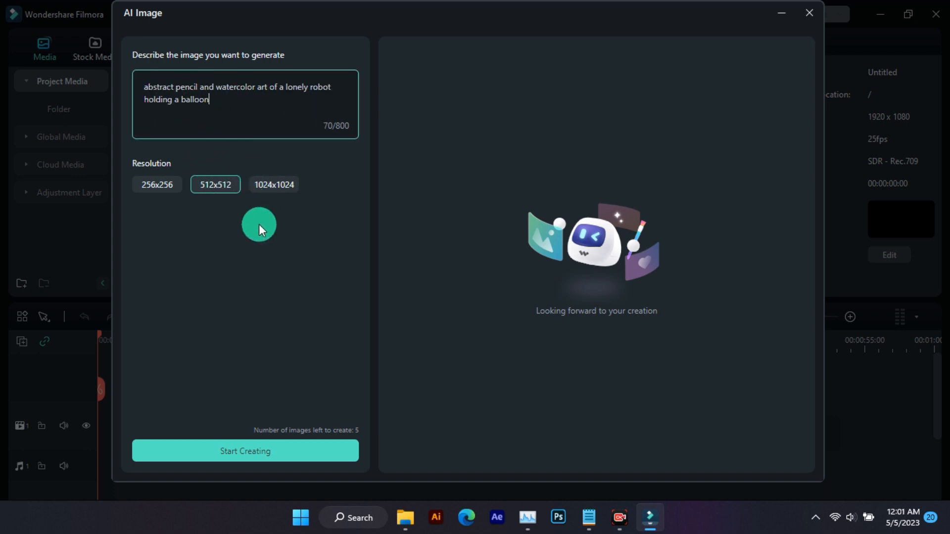
click(228, 452)
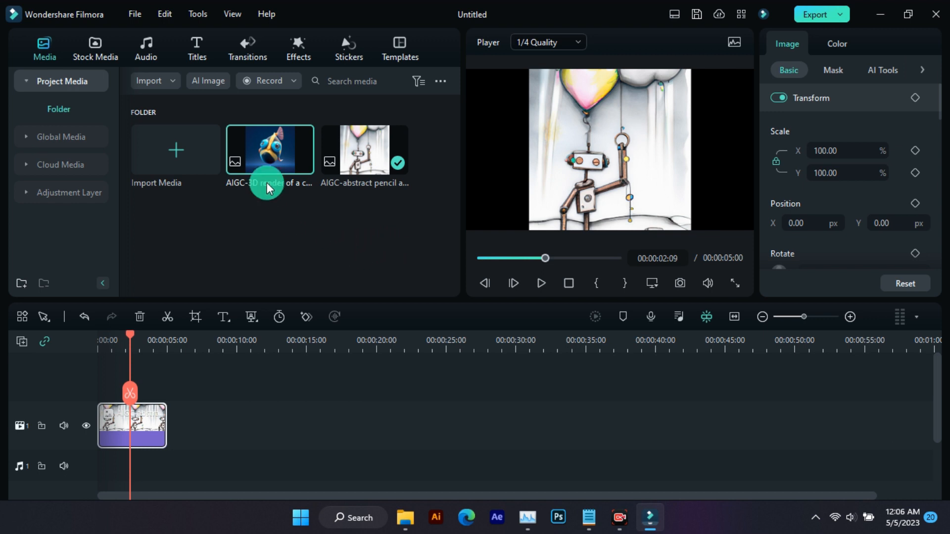
Add the 3D AI-generated image to the video track after the robot image and move the playhead onto it
drag(267, 150, 187, 408)
click(201, 342)
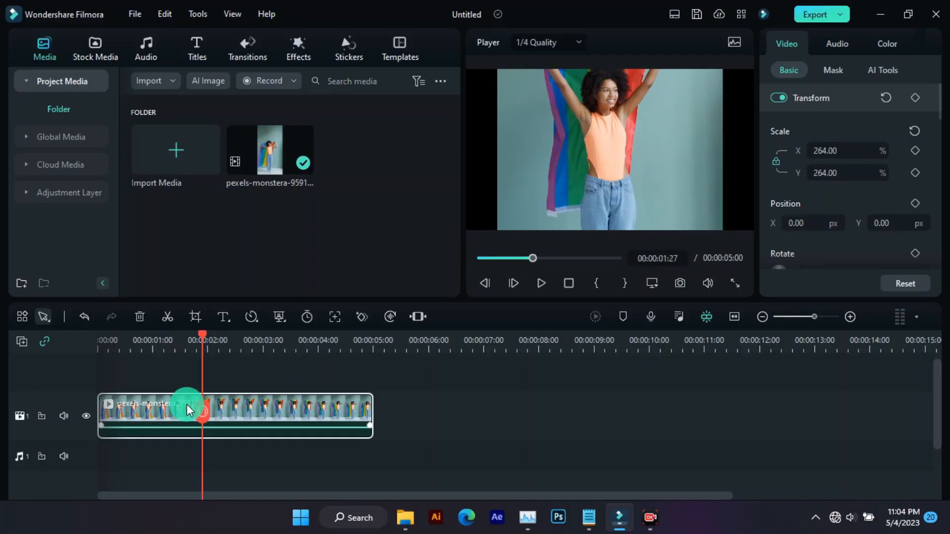
Select the pexels clip, return the playhead to its start, and turn on Smart Cutout in its AI tools
click(185, 405)
key(Home)
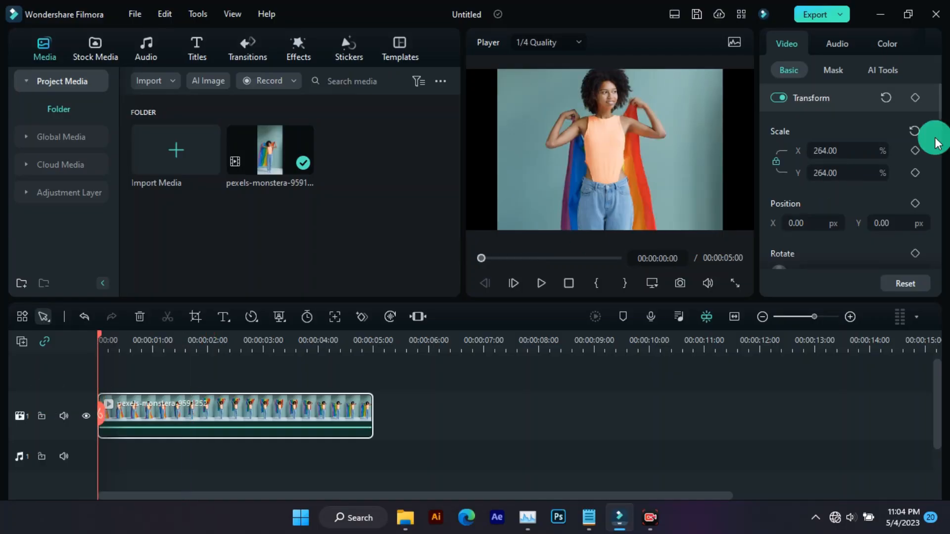
click(888, 72)
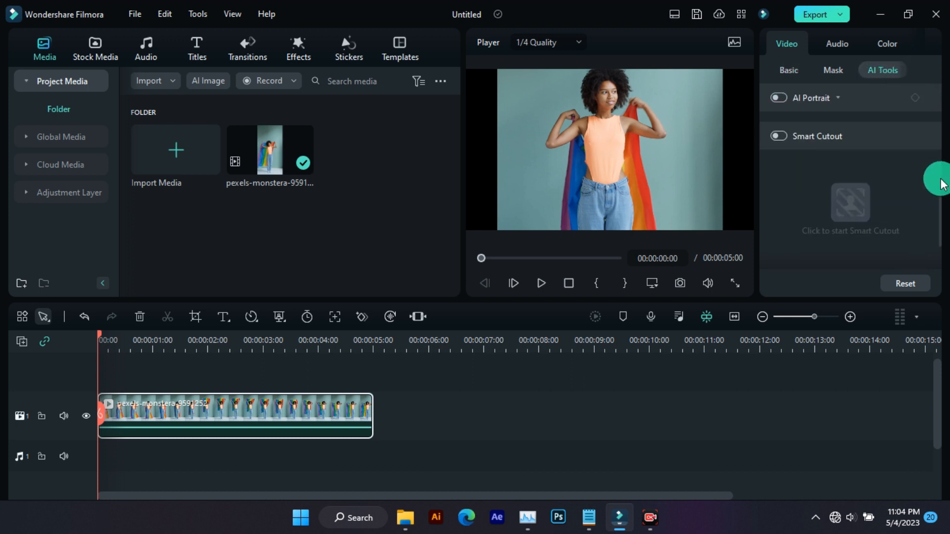
scroll(937, 216, down, 2)
scroll(935, 211, up, 2)
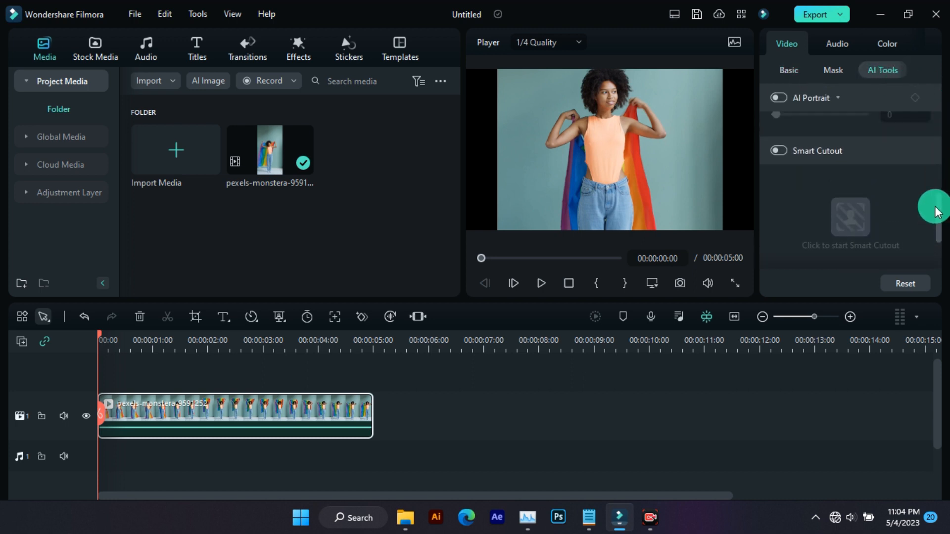
click(778, 150)
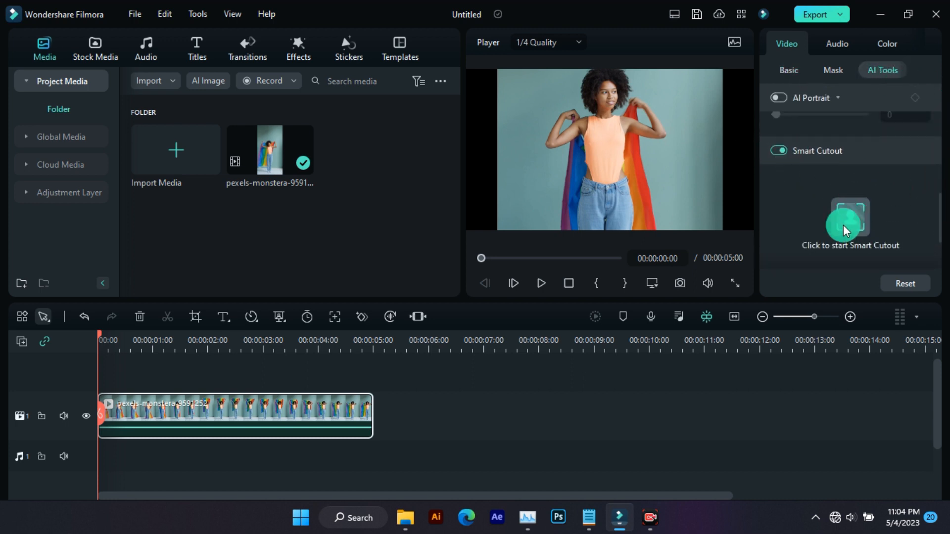
Open the Smart Cutout editor, zoom the preview to 50%, and brush over the woman's head and body
click(847, 213)
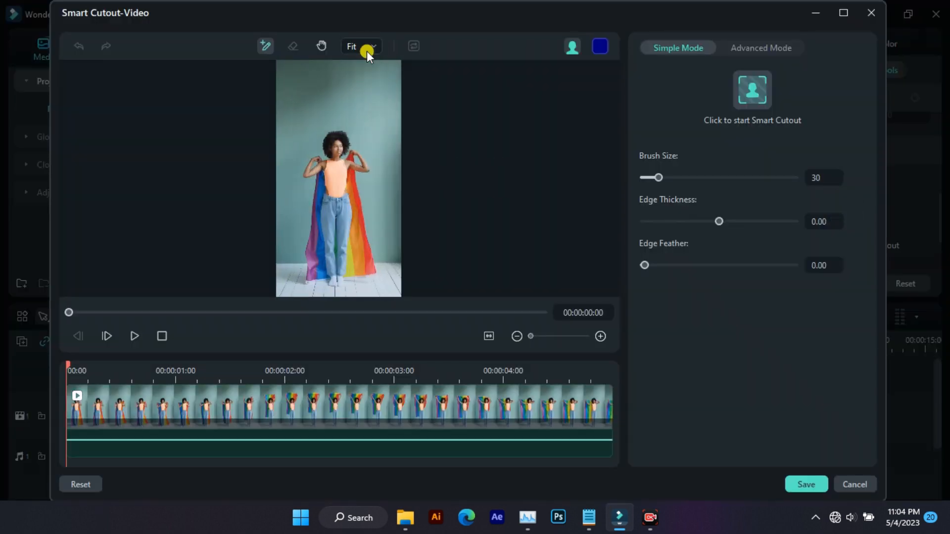
click(367, 52)
click(361, 159)
click(272, 49)
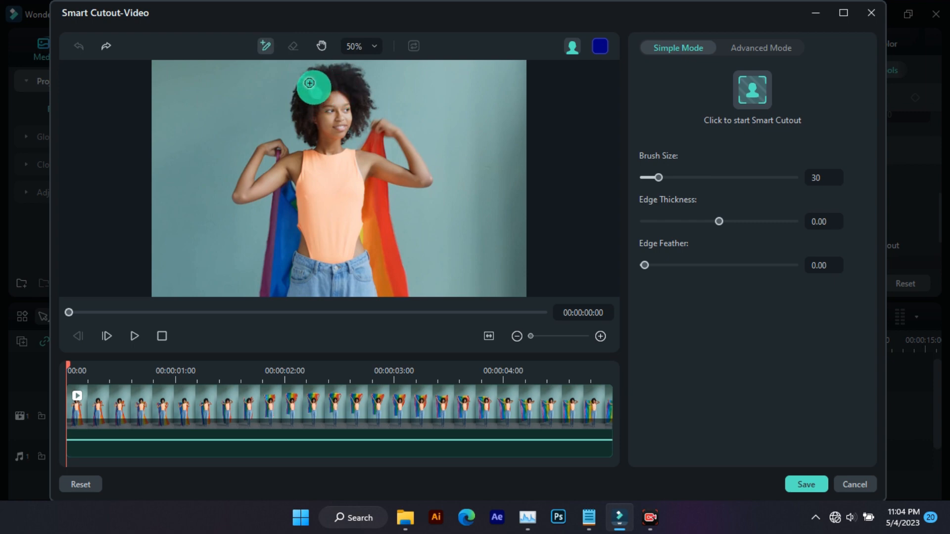
mouse_move(314, 84)
mouse_down()
mouse_move(342, 78)
mouse_move(323, 107)
mouse_move(307, 84)
mouse_move(321, 147)
mouse_move(242, 187)
mouse_move(254, 148)
mouse_move(271, 141)
mouse_move(297, 162)
mouse_move(350, 109)
mouse_move(314, 100)
mouse_move(359, 159)
mouse_move(374, 123)
mouse_move(395, 129)
mouse_move(417, 178)
mouse_move(359, 160)
mouse_move(297, 183)
mouse_move(315, 187)
mouse_move(289, 169)
mouse_move(290, 210)
mouse_move(280, 187)
mouse_move(270, 269)
mouse_move(281, 268)
mouse_move(264, 301)
mouse_move(339, 190)
mouse_move(340, 239)
mouse_move(321, 277)
mouse_move(357, 196)
mouse_move(384, 304)
mouse_move(366, 197)
mouse_up()
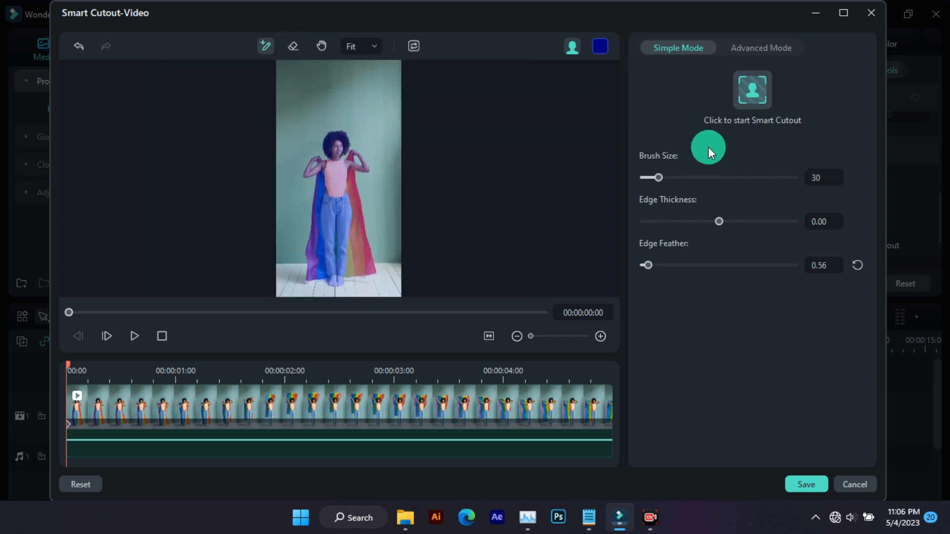
Run the smart cutout, save it back to the timeline, and play the result
click(745, 79)
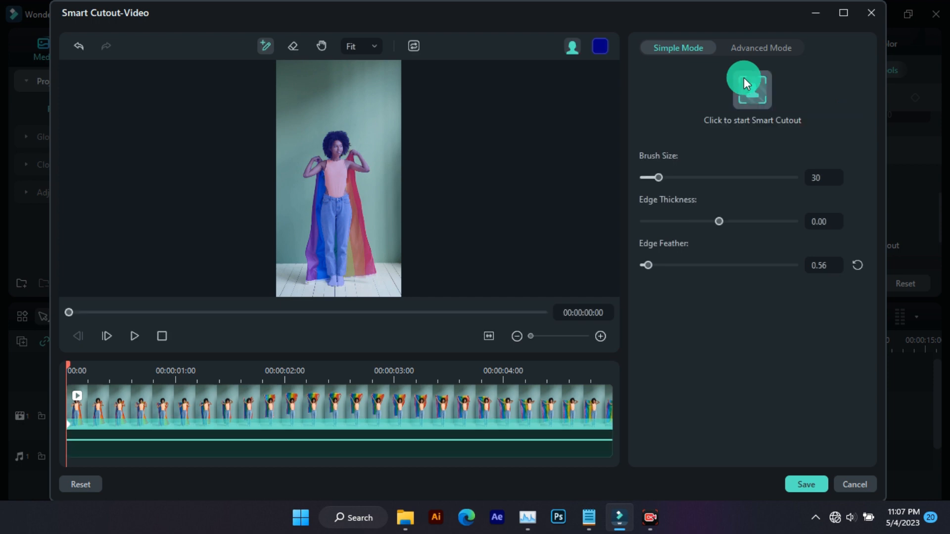
click(806, 484)
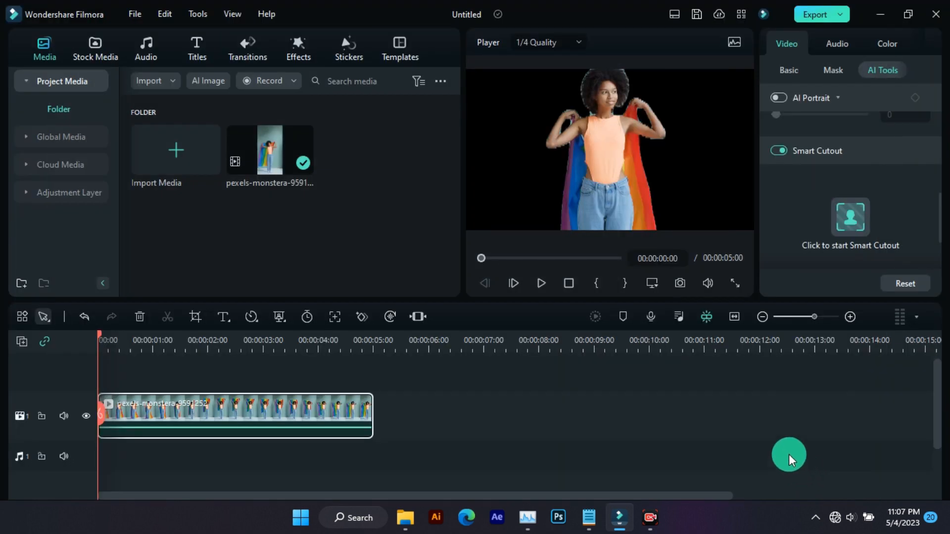
key(space)
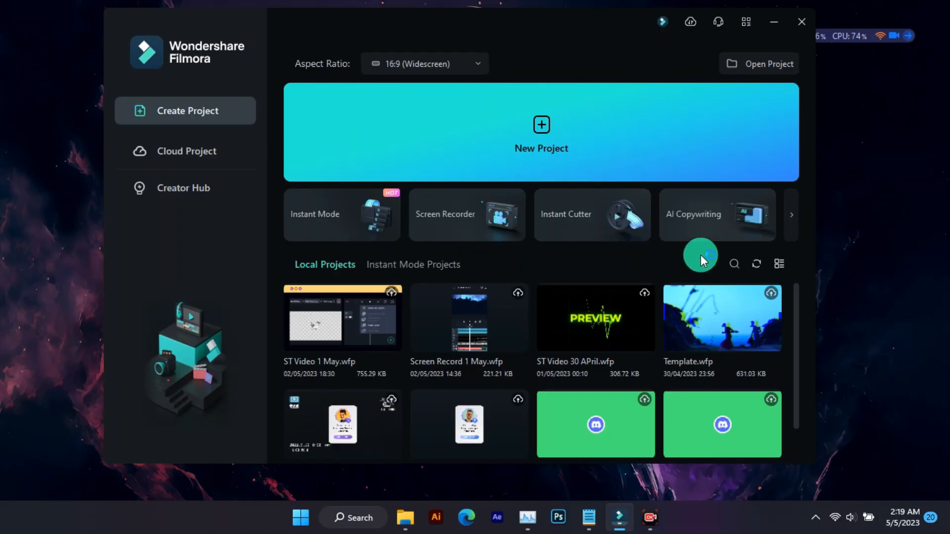
Open AI Copywriting, submit 'how to make vlog channel intro in filmora 12, without using footage', and read the answer
click(700, 218)
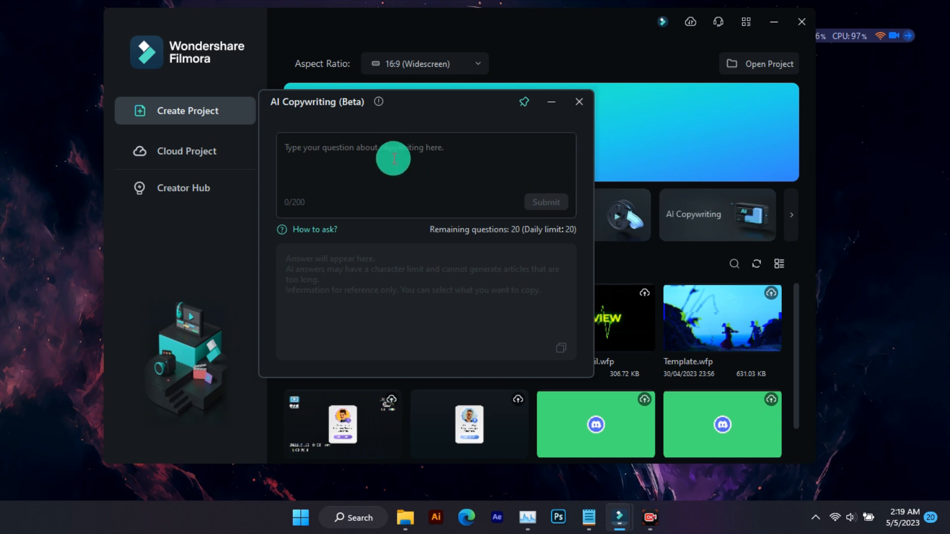
drag(414, 103, 499, 110)
click(477, 157)
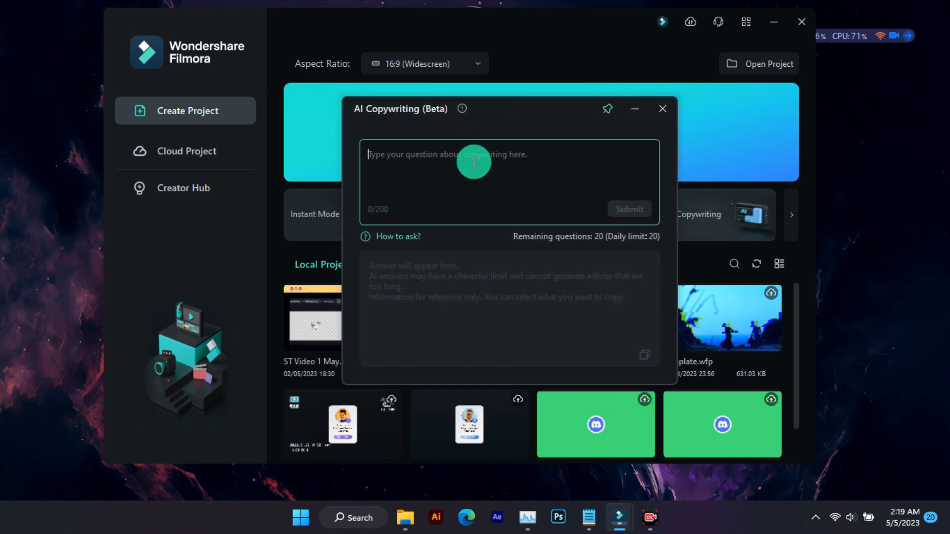
text(how to)
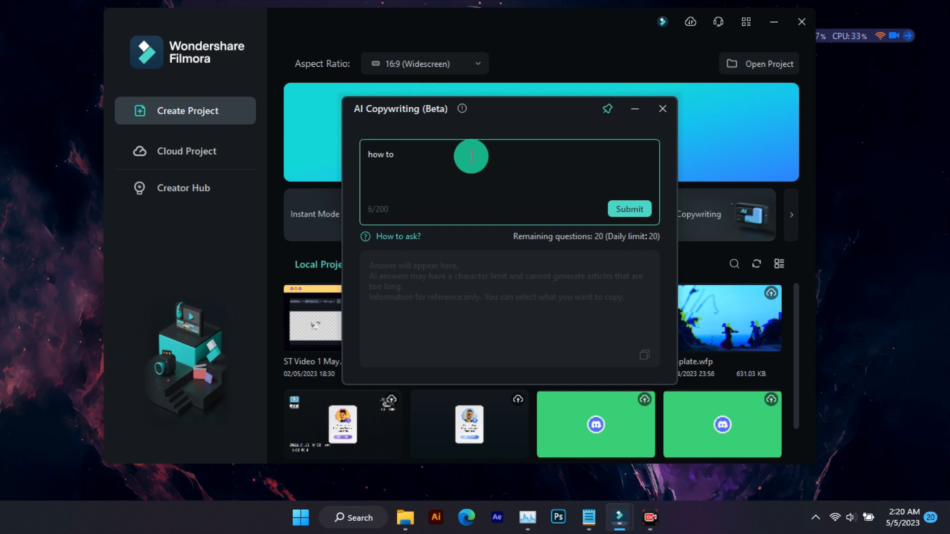
text(how to make vlog channel intro in filmora 12, without using footage)
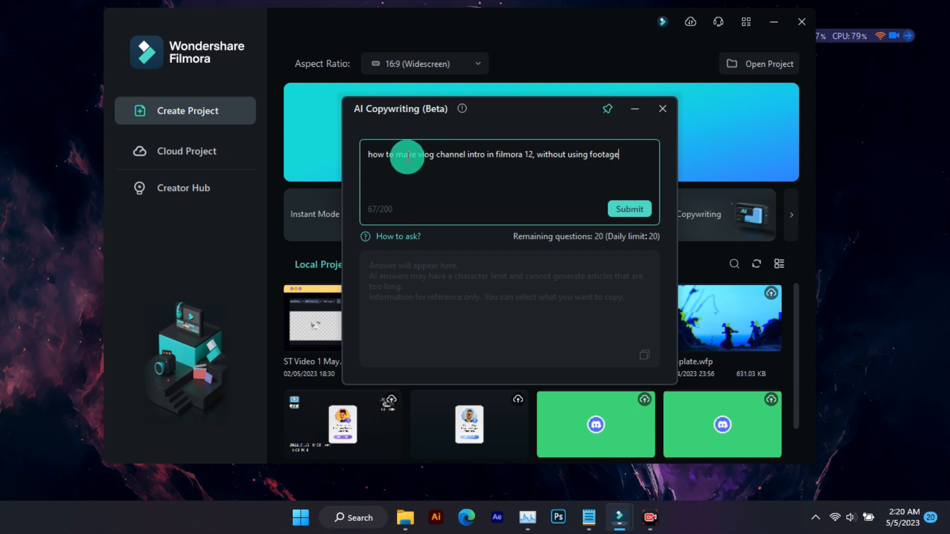
click(618, 207)
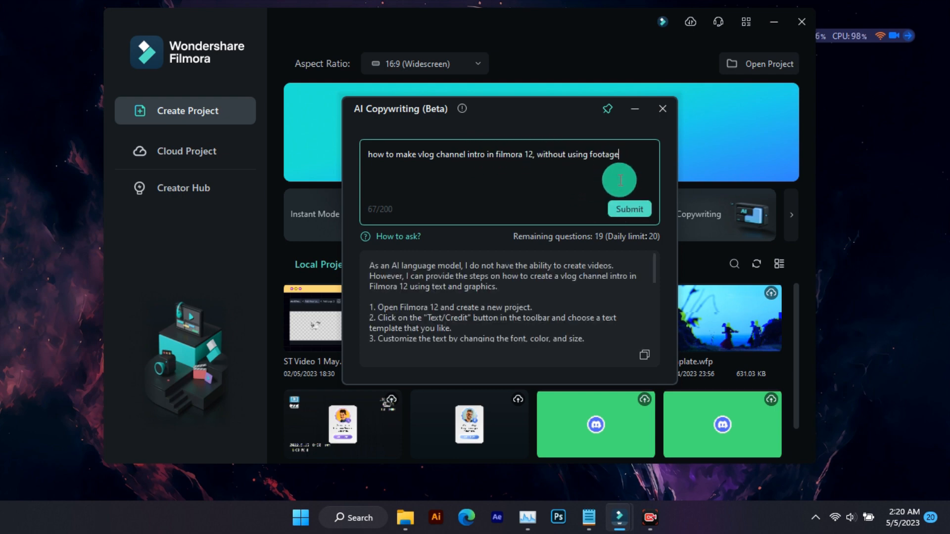
scroll(421, 277, down, 1)
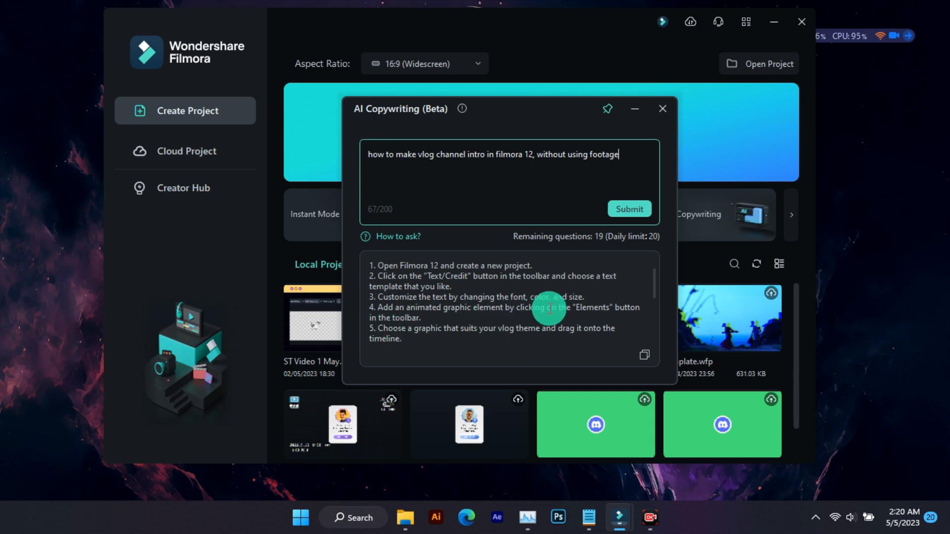
scroll(433, 329, down, 2)
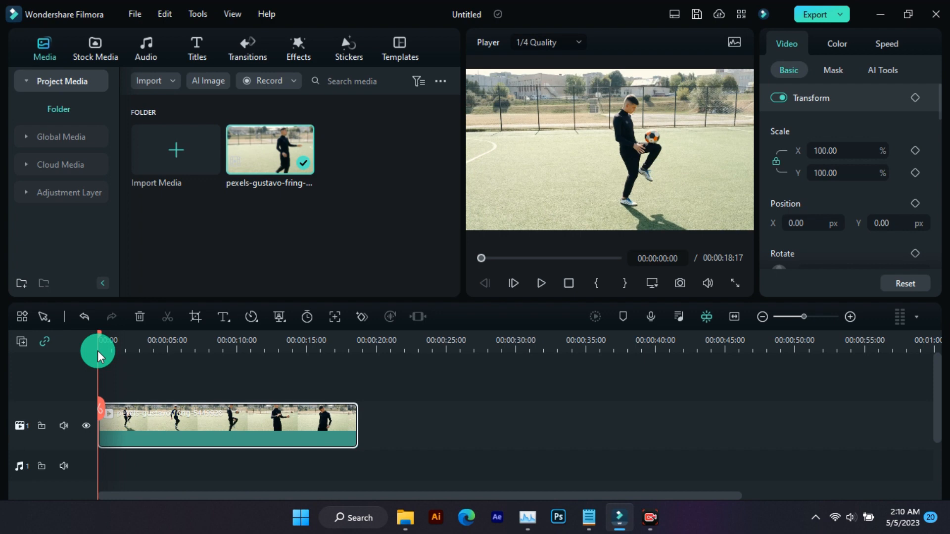
Open Auto Reframe for the pexels-gustavo football clip in the media library
drag(97, 362, 254, 388)
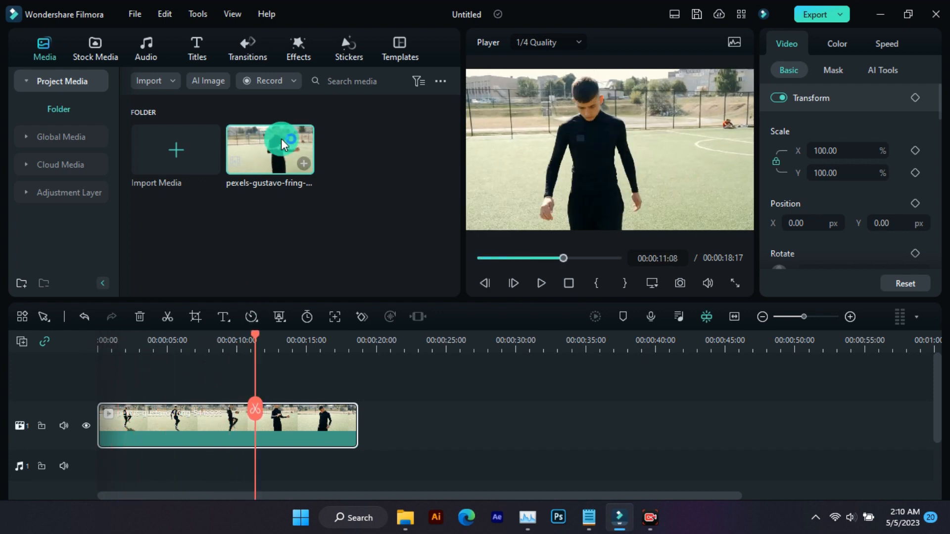
right_click(270, 149)
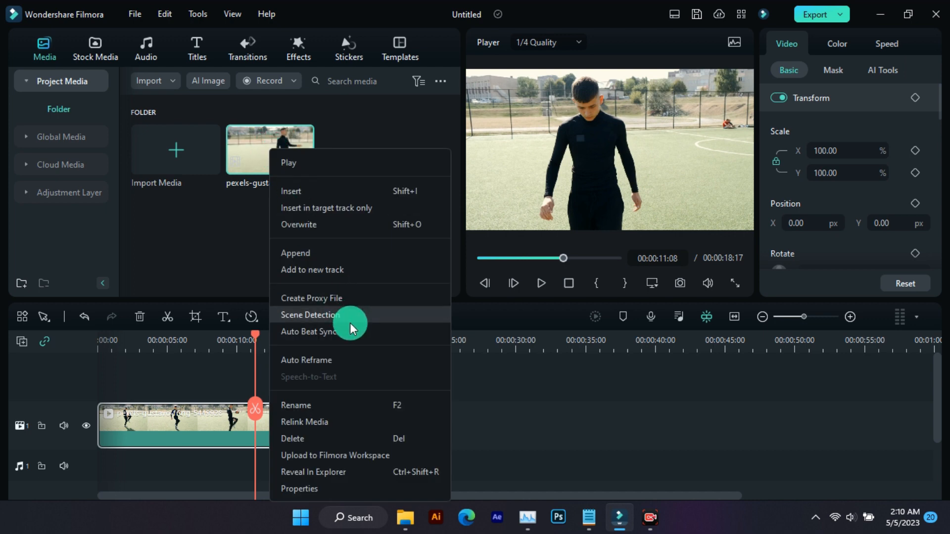
click(340, 359)
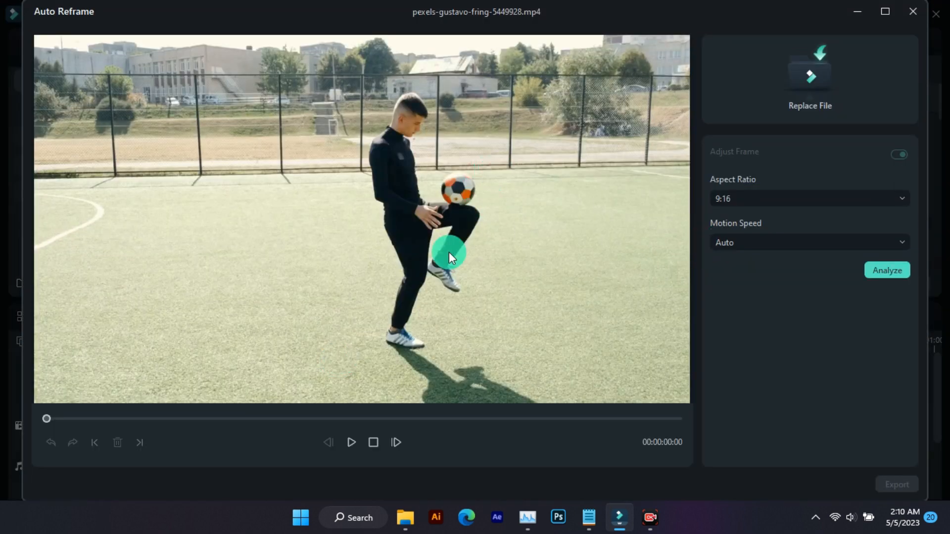
Analyze the clip for auto reframing with a 9:16 aspect ratio and Auto motion speed
click(761, 201)
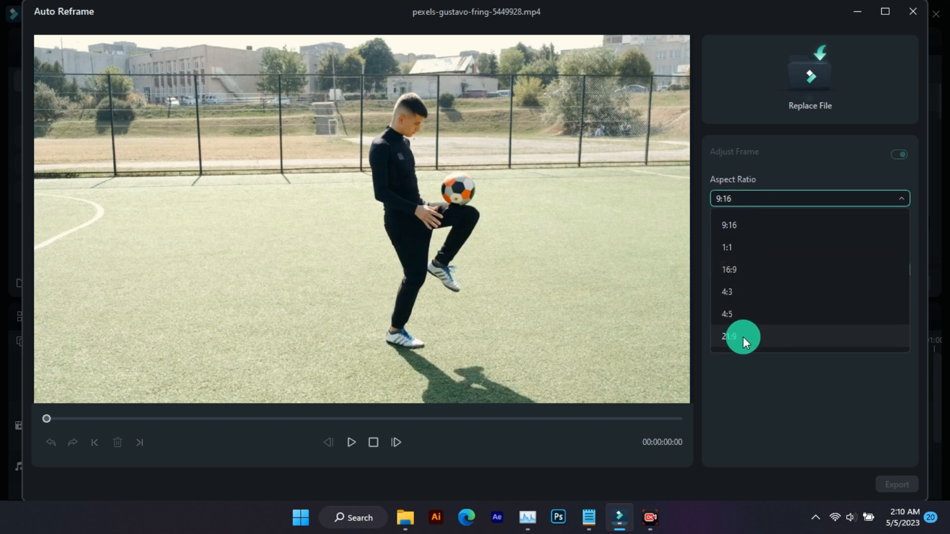
click(759, 224)
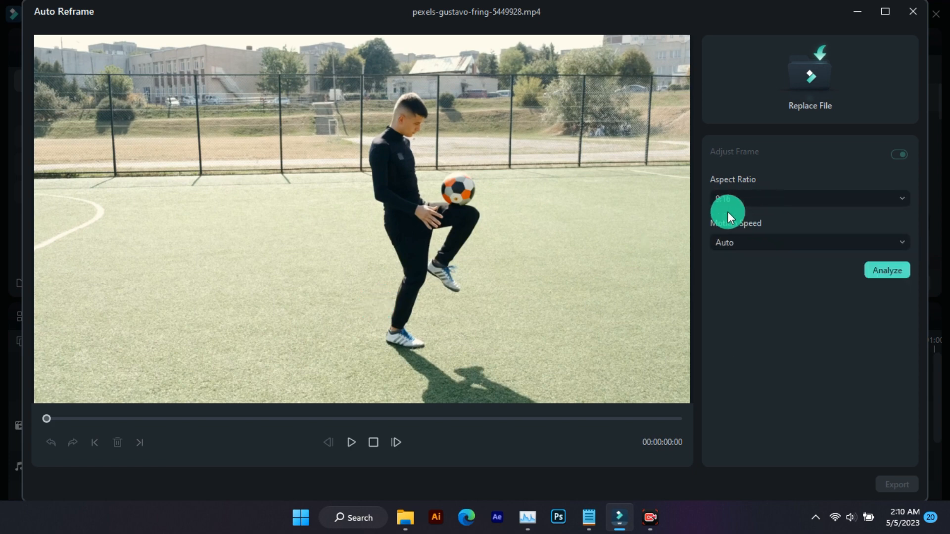
click(752, 242)
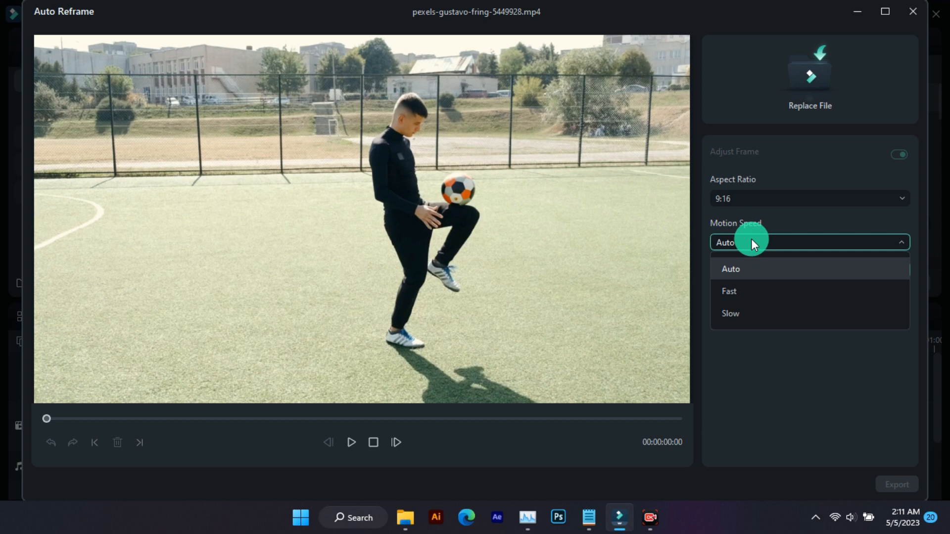
click(751, 241)
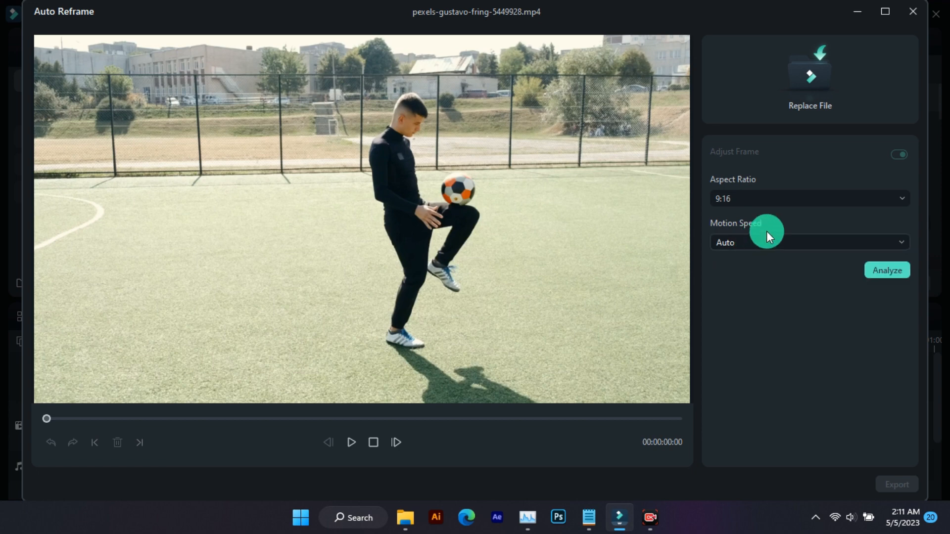
click(890, 271)
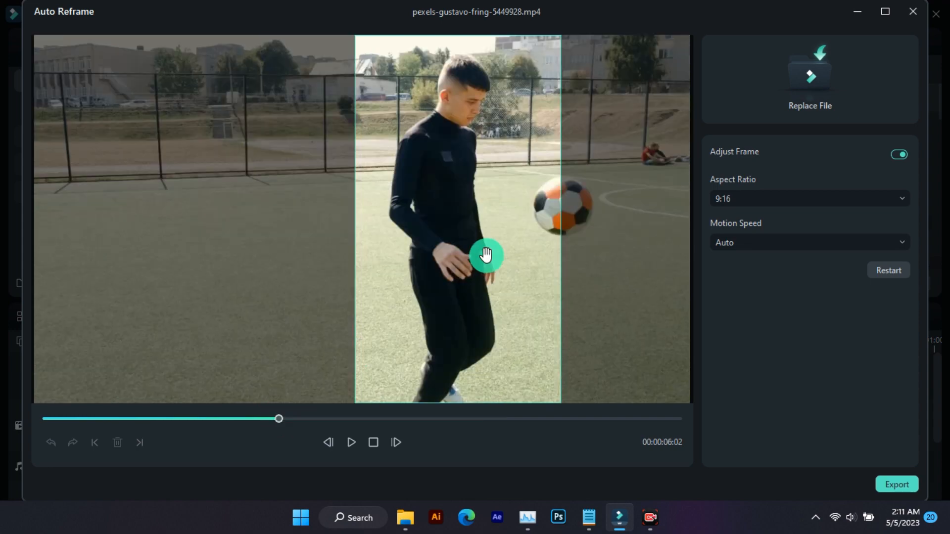
Shift the reframe box right to follow the player and play the reframed preview
drag(510, 237, 544, 256)
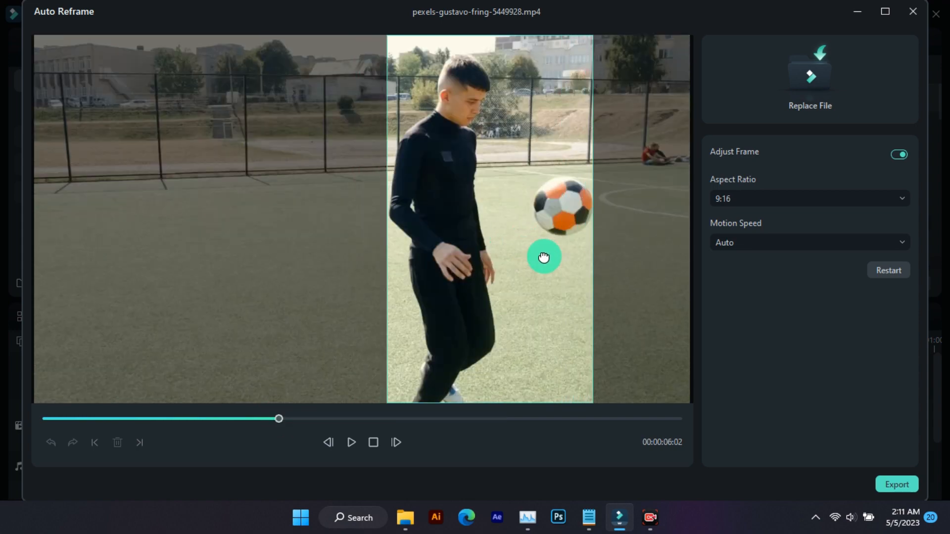
key(space)
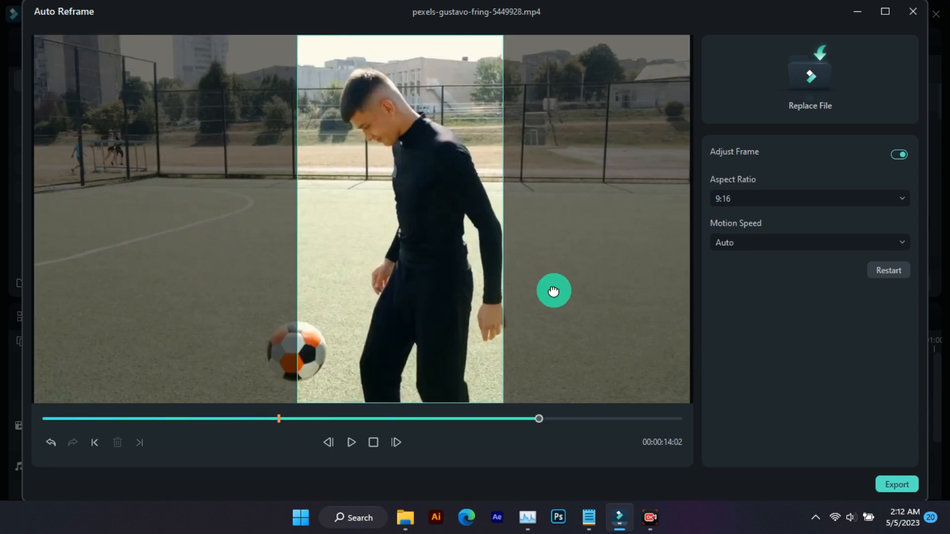
Reposition the 9:16 reframe box at several points in the clip to keep the player framed, and play the result
drag(551, 290, 571, 300)
drag(386, 259, 371, 259)
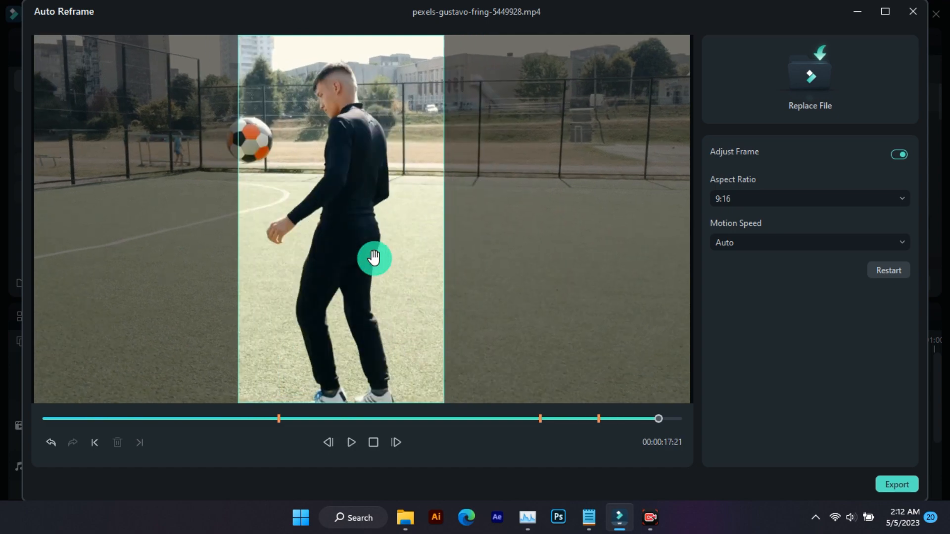
drag(375, 259, 333, 256)
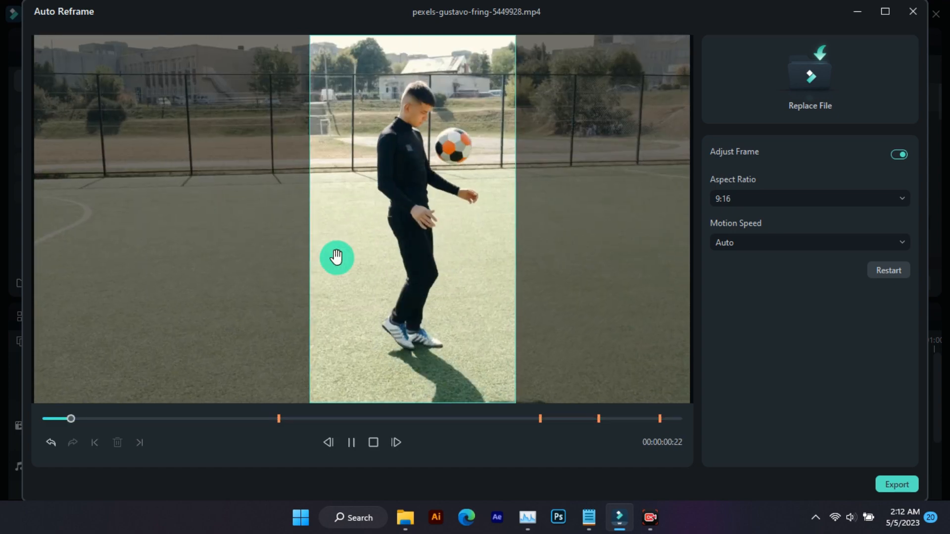
key(space)
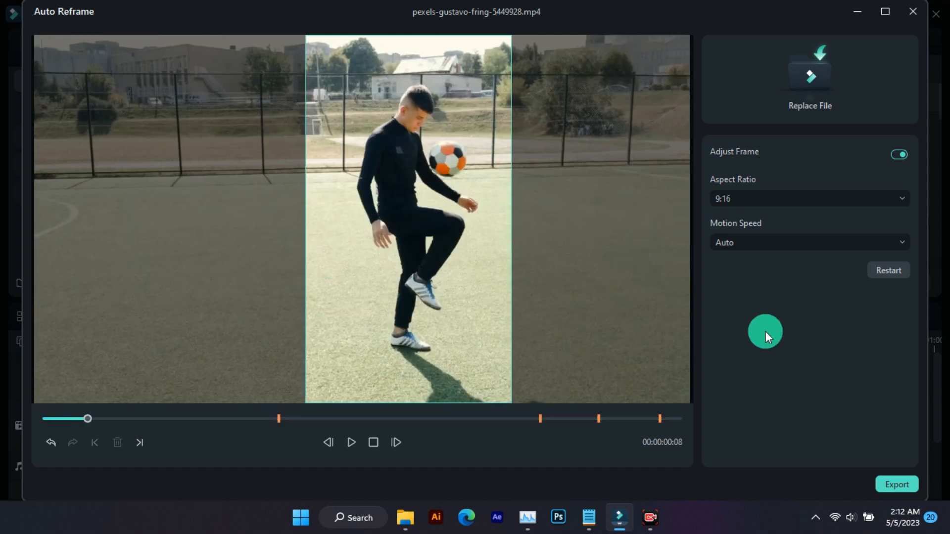
Export the reframed 9:16 football clip
click(886, 482)
click(845, 153)
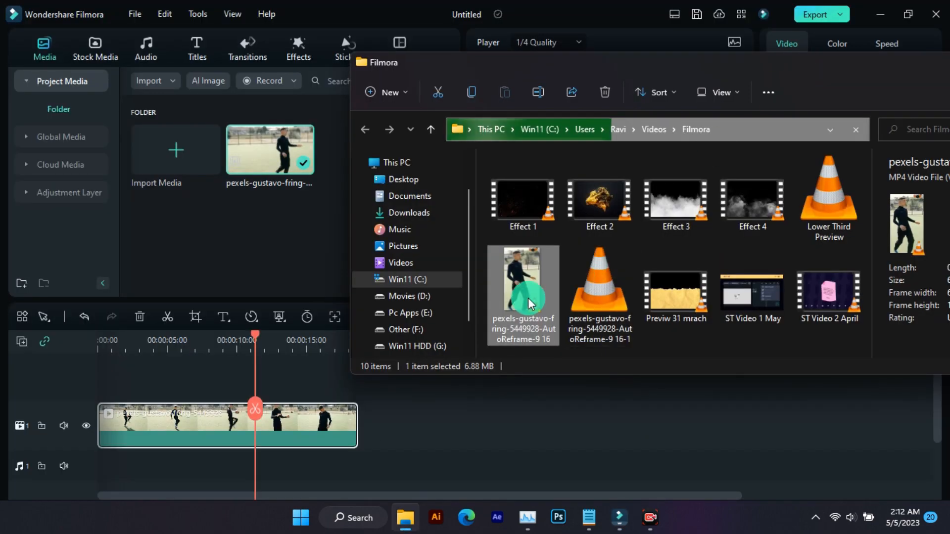
Import the exported reframed file into the project media, append it to the timeline after the original clip, and play it
drag(528, 298, 271, 239)
drag(277, 170, 377, 409)
click(356, 342)
key(space)
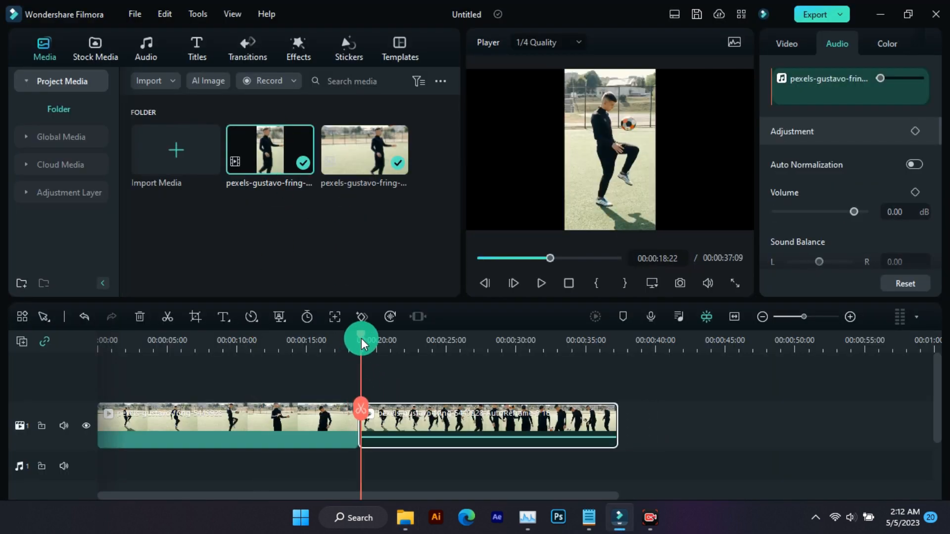
click(435, 221)
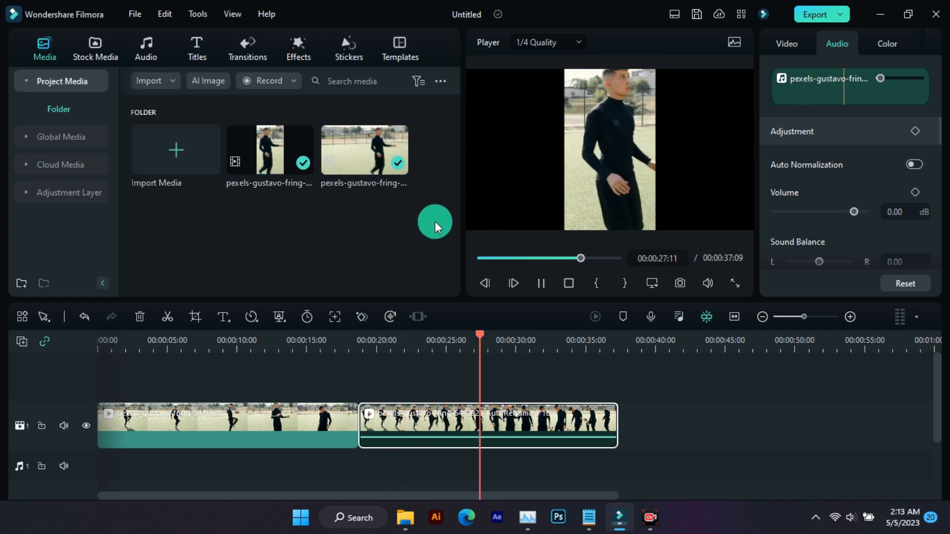
key(space)
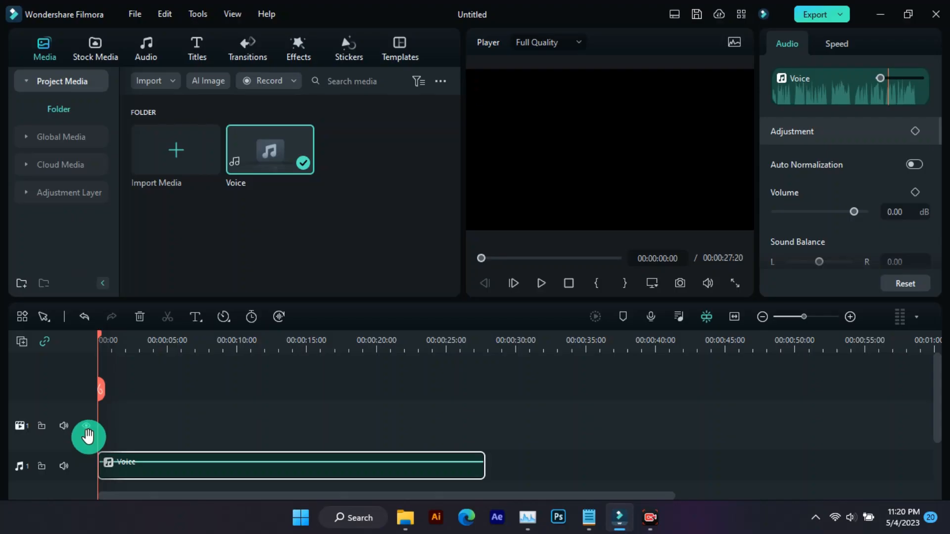
Enable AI Speech Enhancement, Wind Removal and Normal Denoise for the Voice audio clip
drag(277, 341, 381, 342)
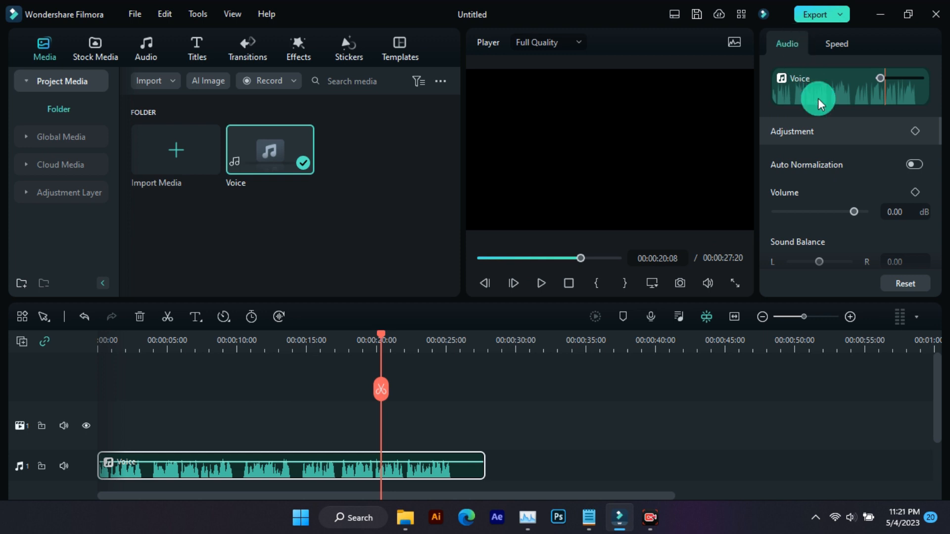
scroll(810, 165, down, 8)
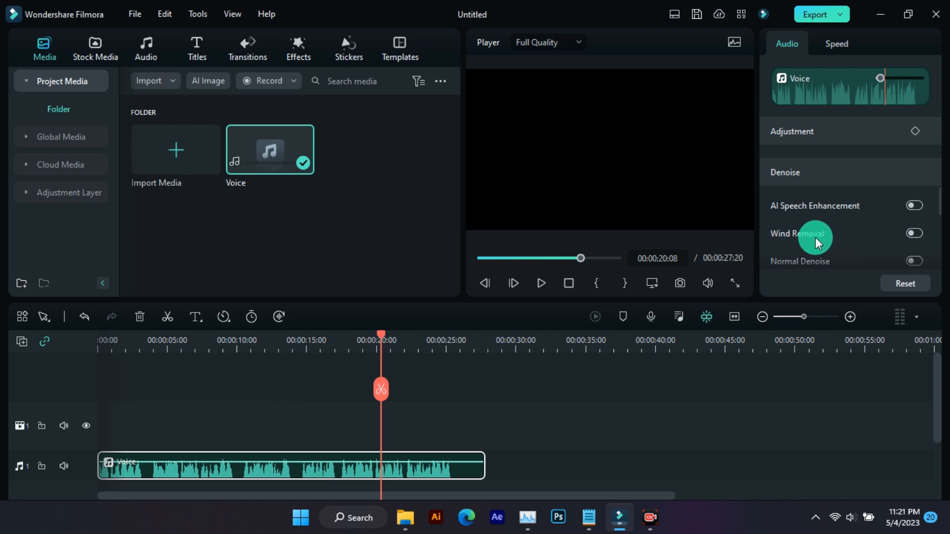
scroll(817, 262, down, 2)
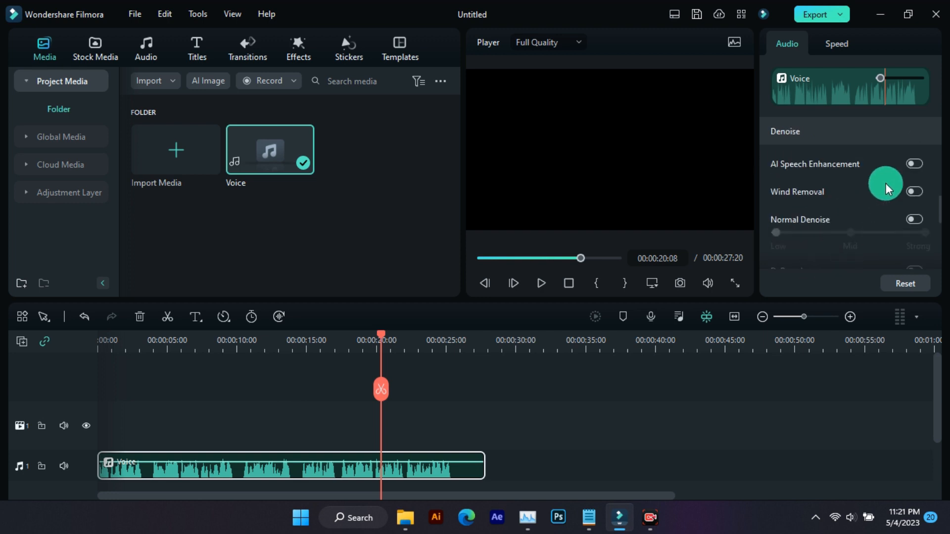
click(914, 164)
click(914, 191)
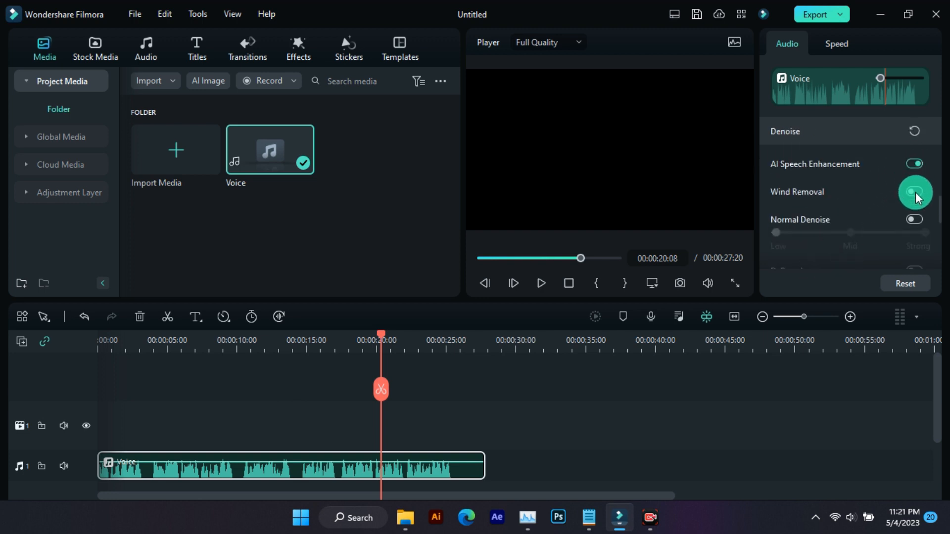
click(914, 220)
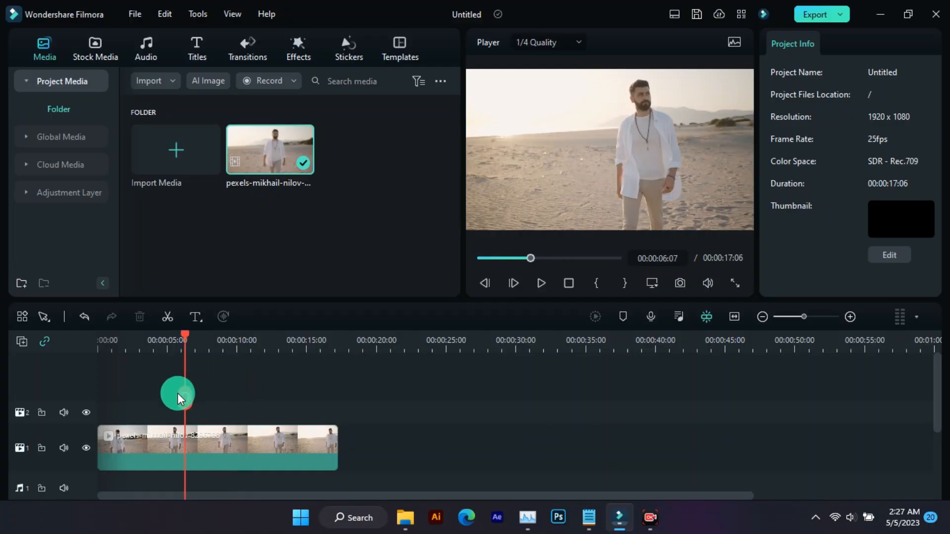
Add a default text title on the track above the beach clip at the playhead and select it for editing
drag(177, 393, 200, 396)
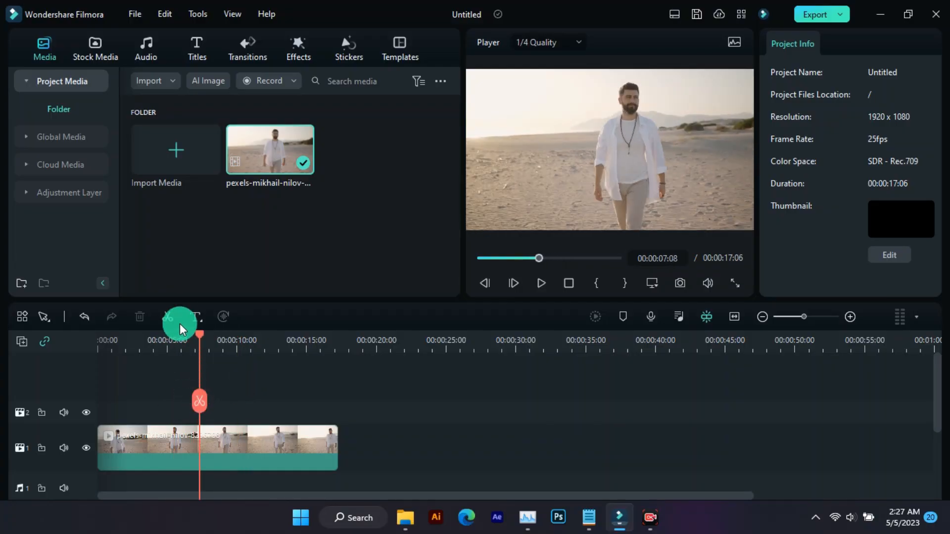
click(198, 320)
click(207, 340)
click(240, 352)
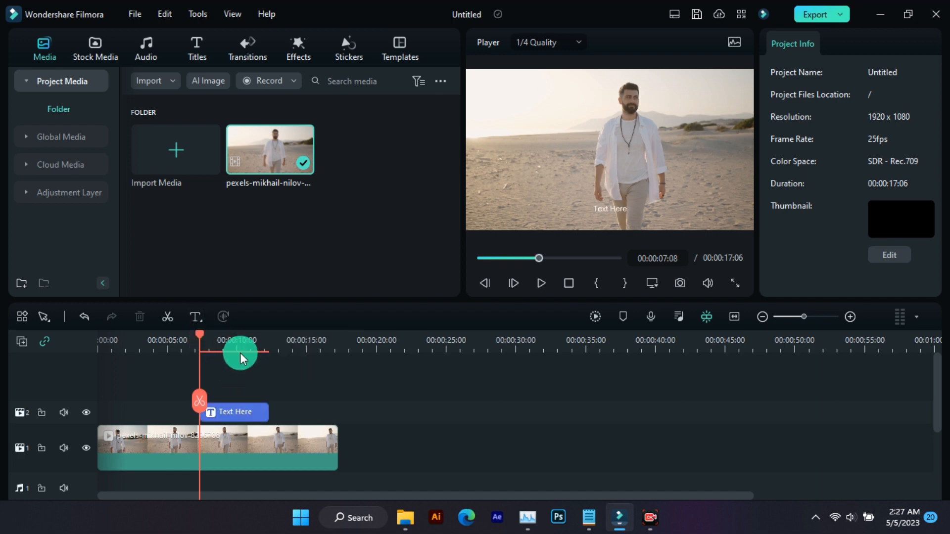
click(258, 404)
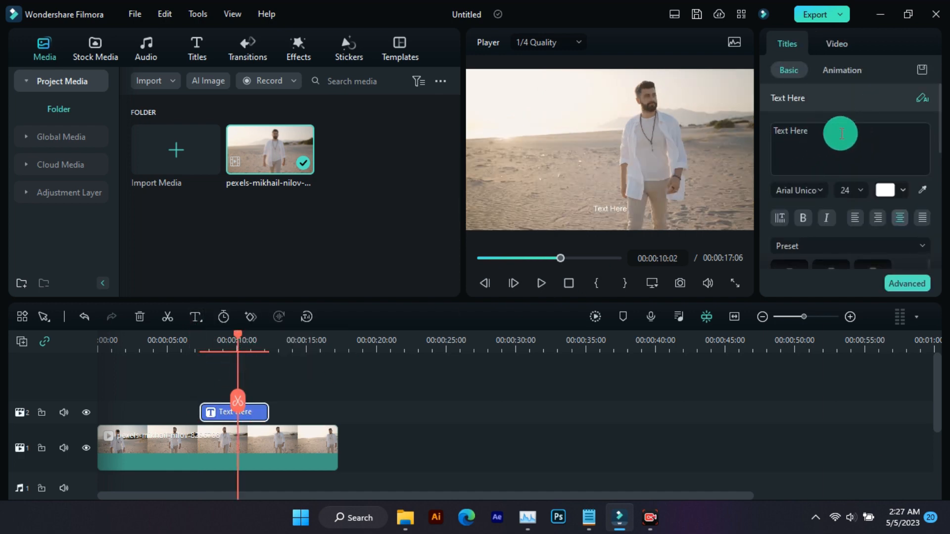
Open AI Copywriting from the title's text editing panel, then close it
click(920, 98)
click(465, 149)
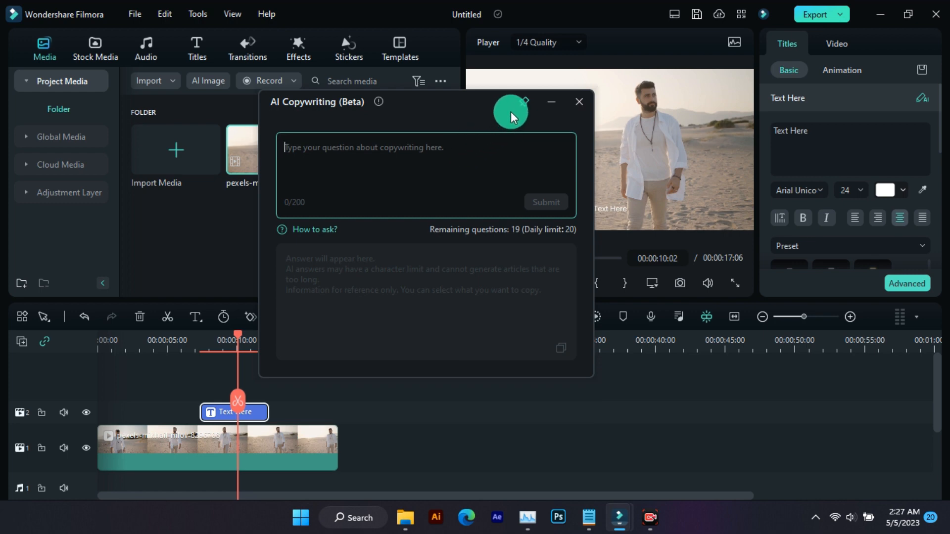
click(575, 102)
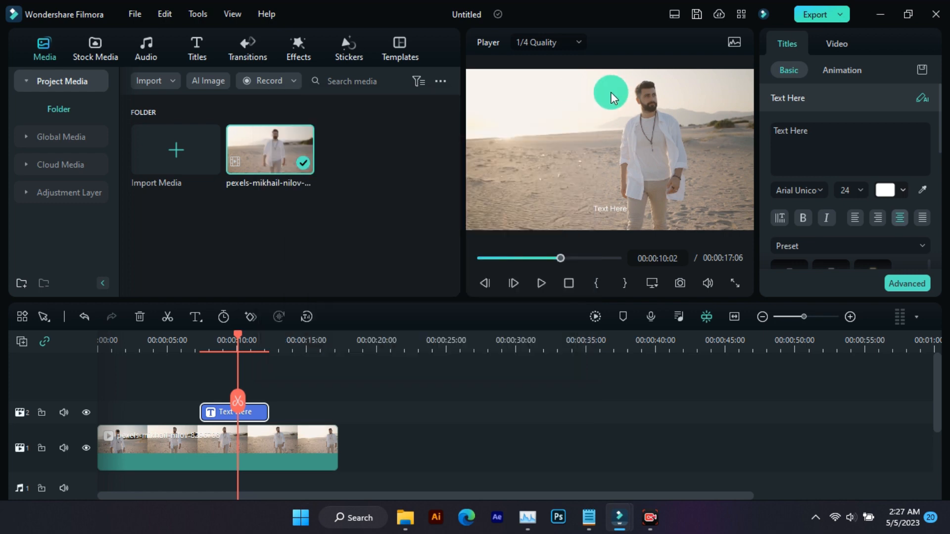
Open the Export dialog and launch AI Copywriting from the file name field, then close it
click(809, 17)
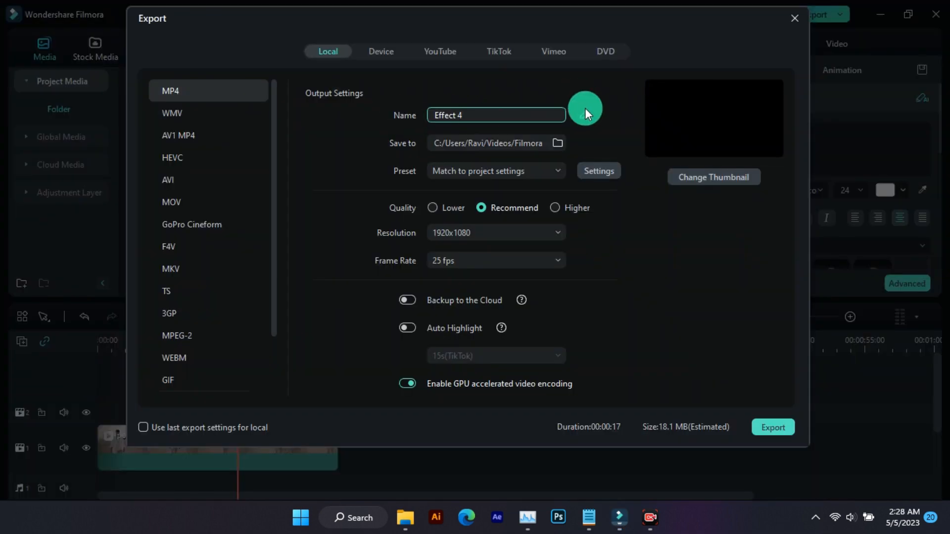
click(583, 116)
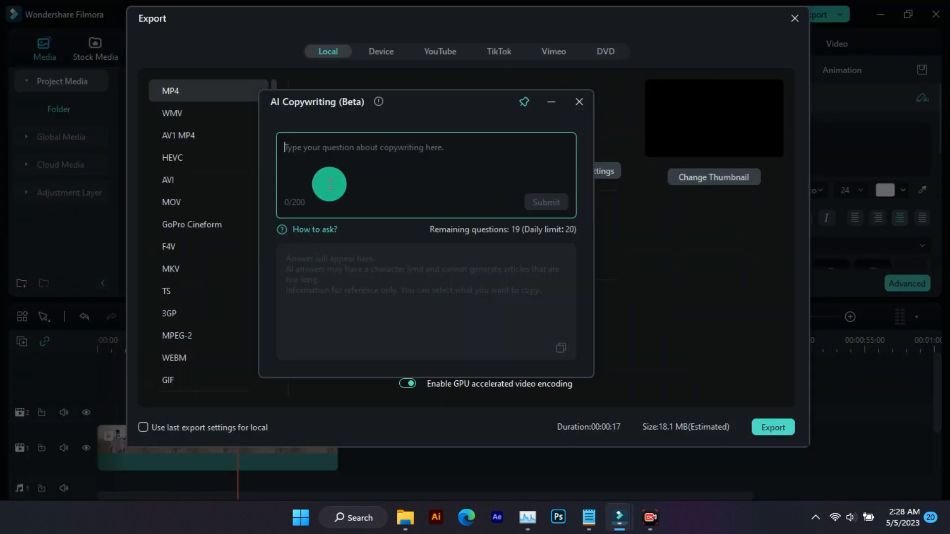
click(330, 184)
click(580, 102)
Export the video, then open AI title and description for social media and focus its question box
click(786, 427)
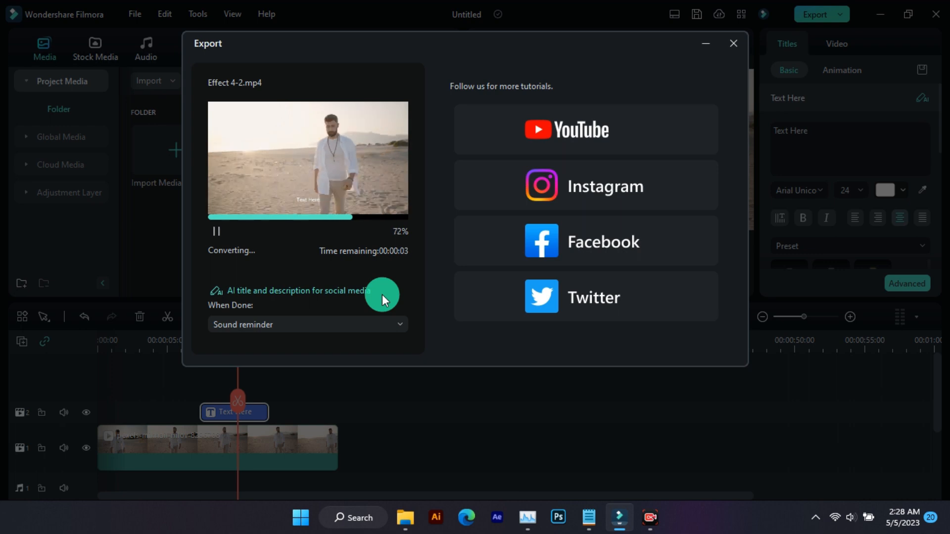
click(363, 296)
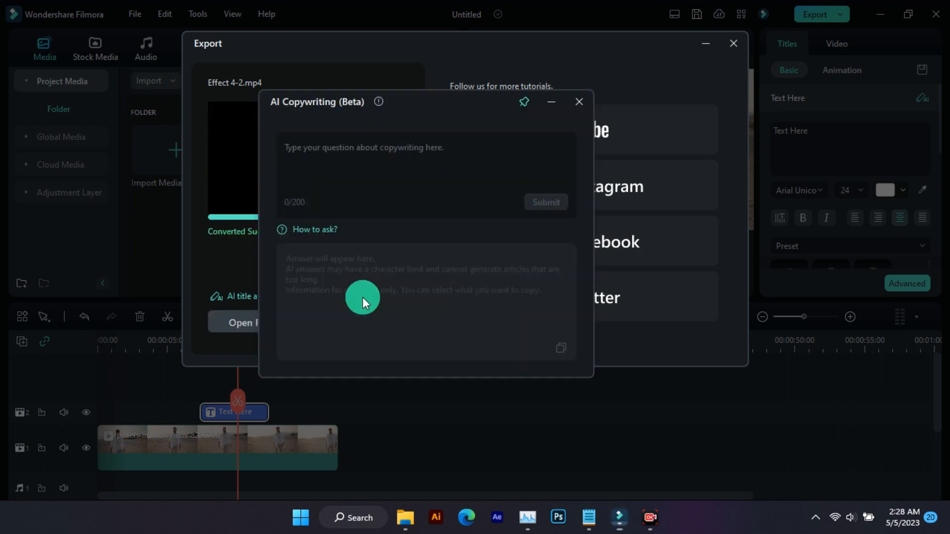
click(411, 155)
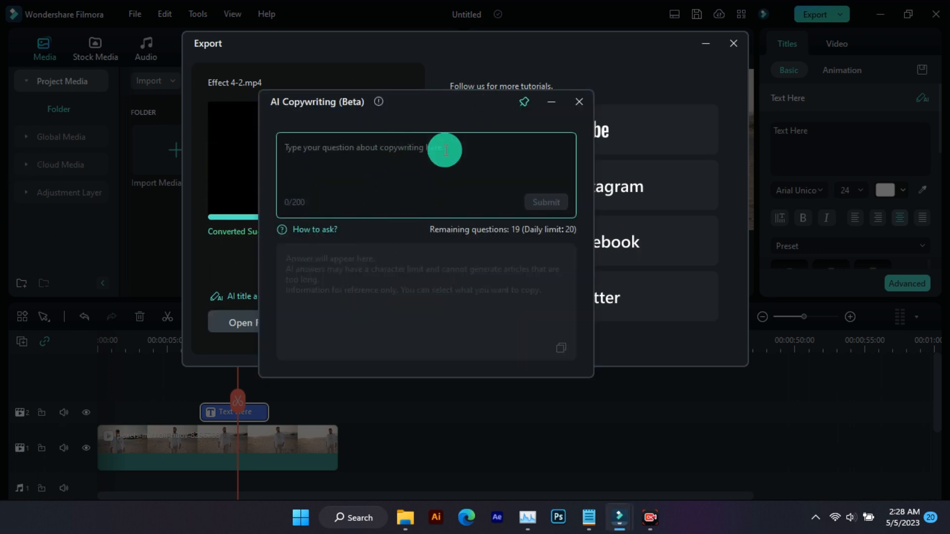